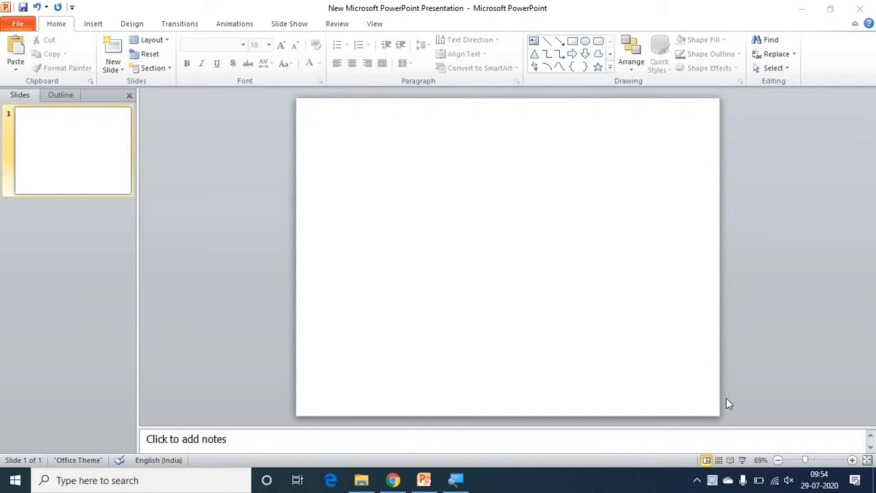
Preview the blank slide as a full-screen slide show, and change the slide size to a widescreen format.
left_click(744, 459)
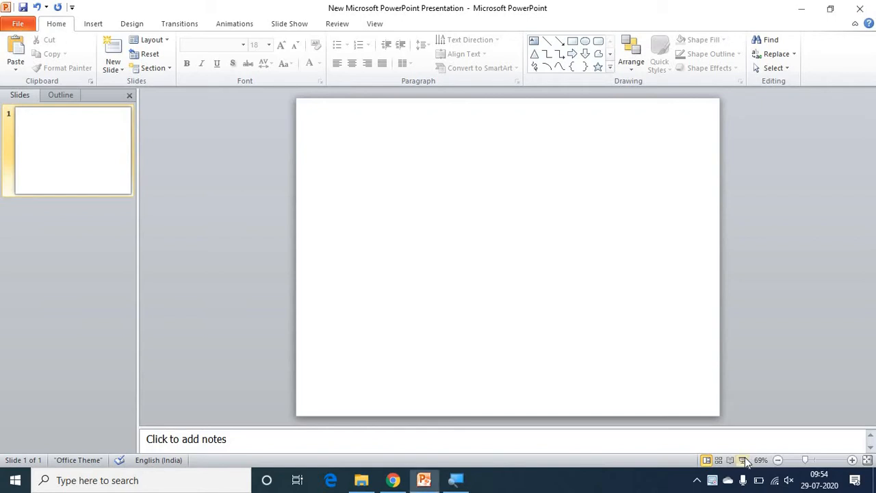
left_click(744, 460)
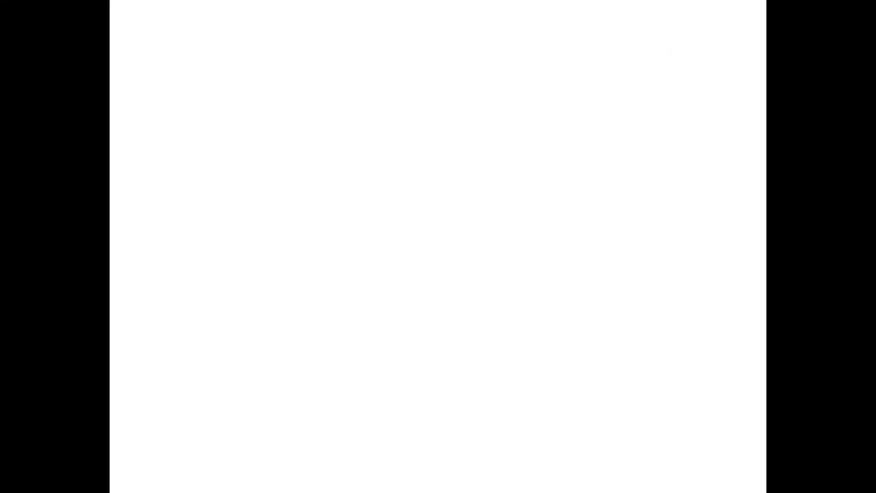
left_click(536, 133)
left_click(535, 133)
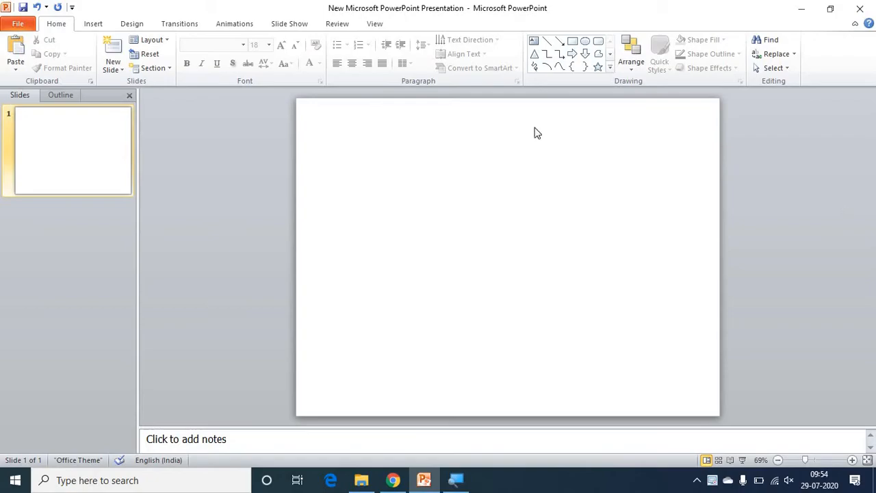
left_click(131, 26)
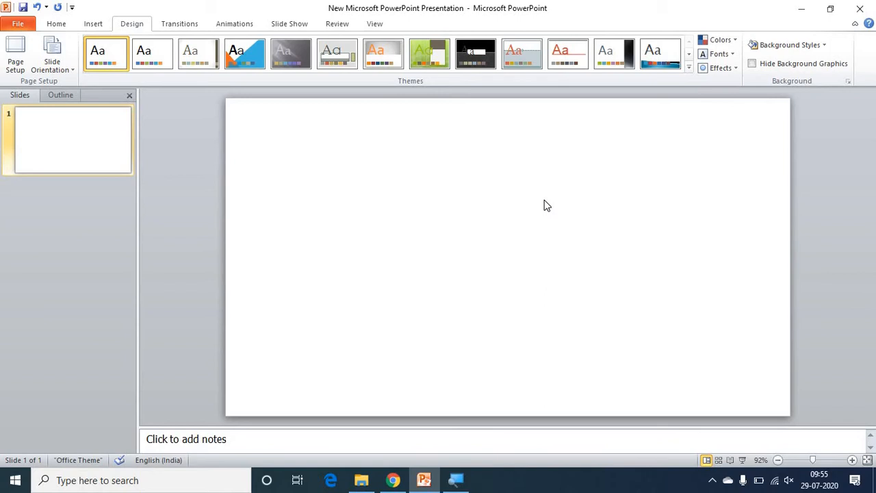
Add text boxes for the question "Who is father of computer?" and the answers "Charles Babbage", "William Gilbert" and "Vint Cerf".
key("ctrl+v")
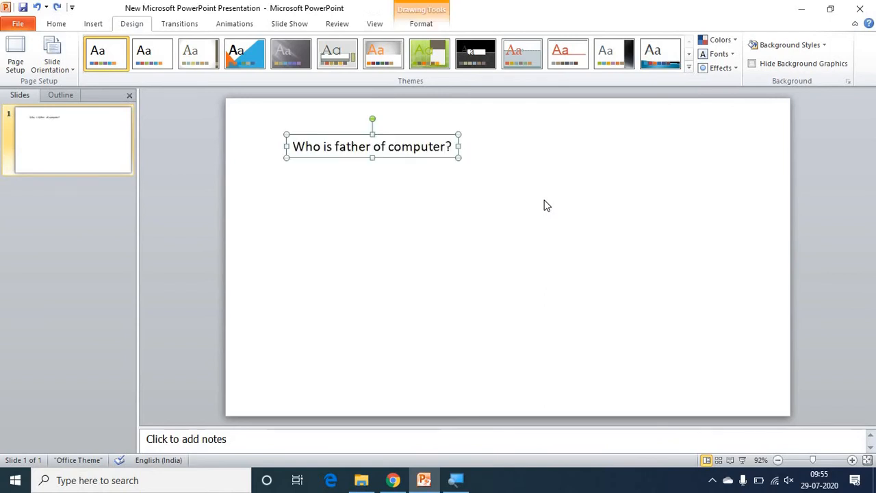
type("Charles Babbage")
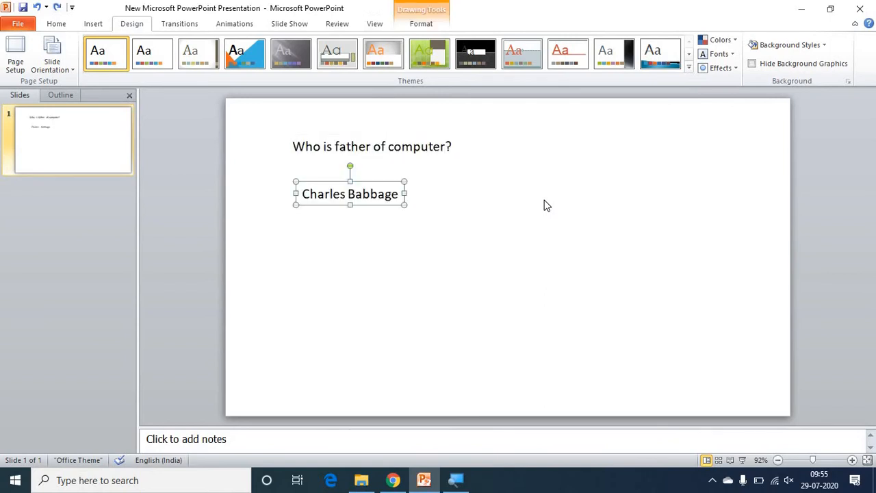
type("William Gilbert")
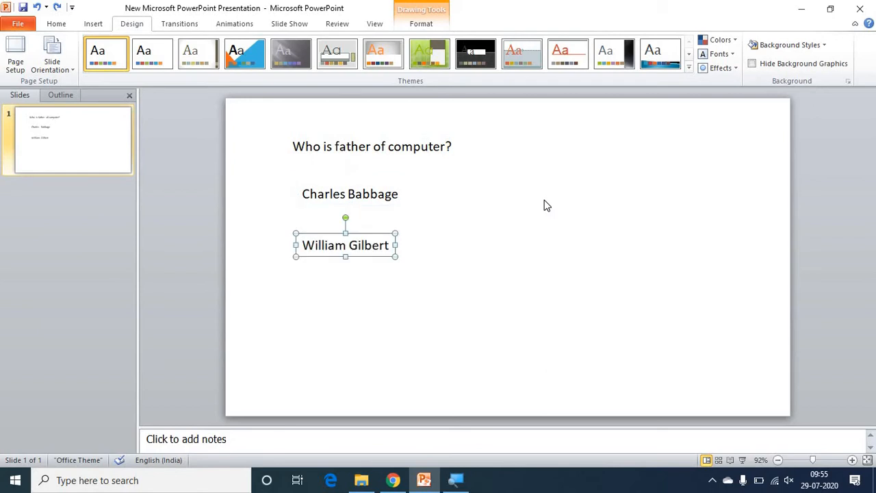
type("Vint Cerf")
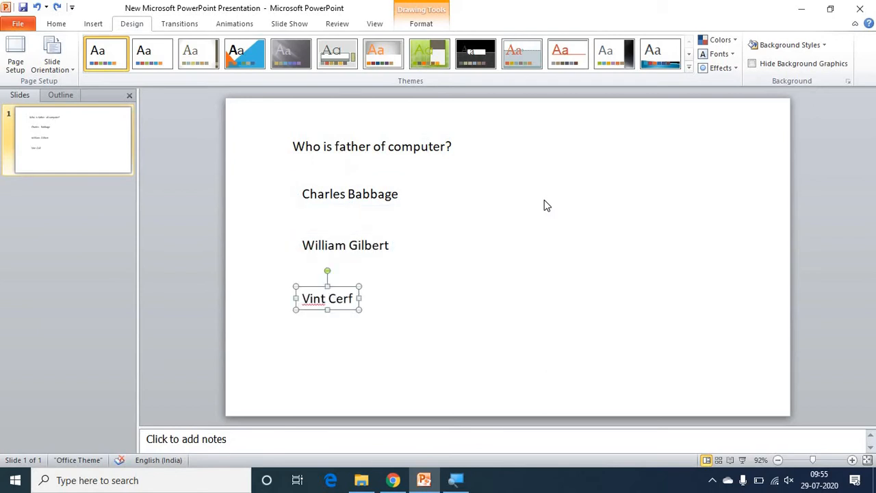
left_click(446, 196)
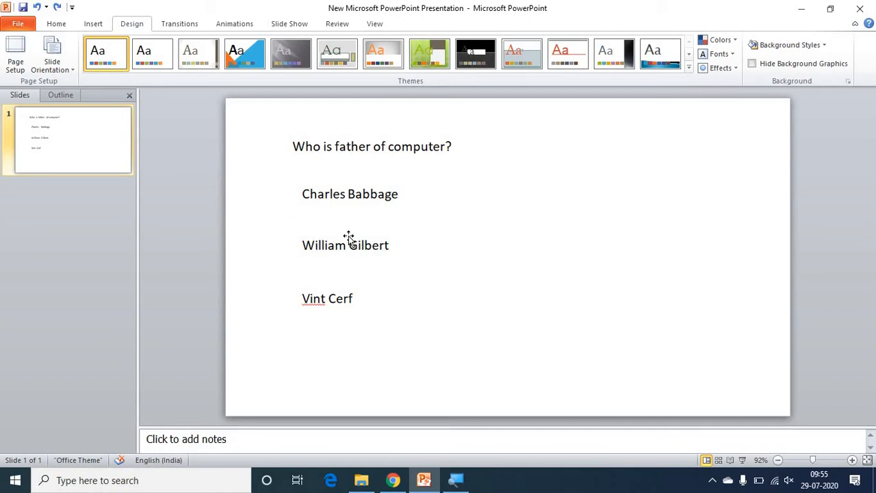
Copy the red cross and green check mark images from the Images folder onto the slide, and set their width to 10 cm.
key("ctrl+a")
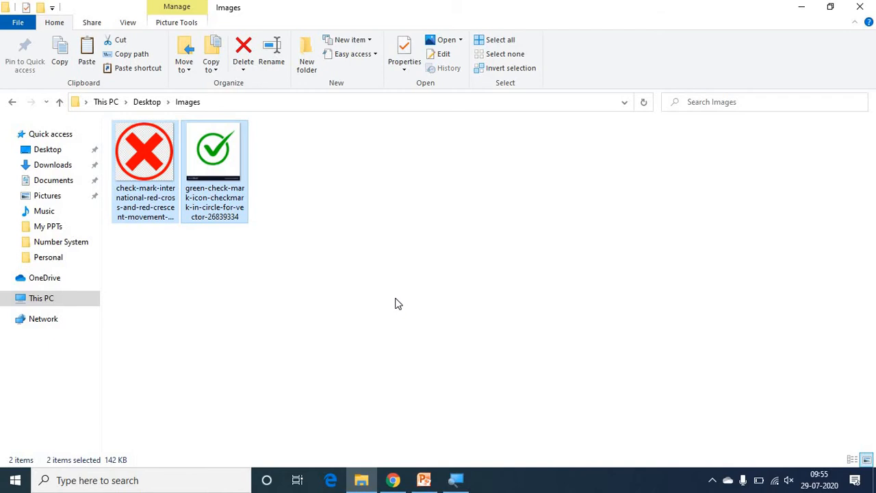
left_click(426, 479)
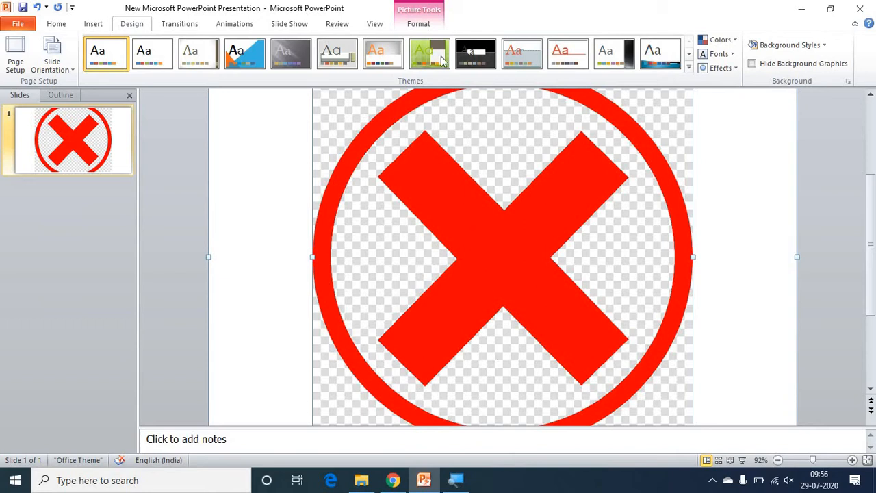
left_click(420, 24)
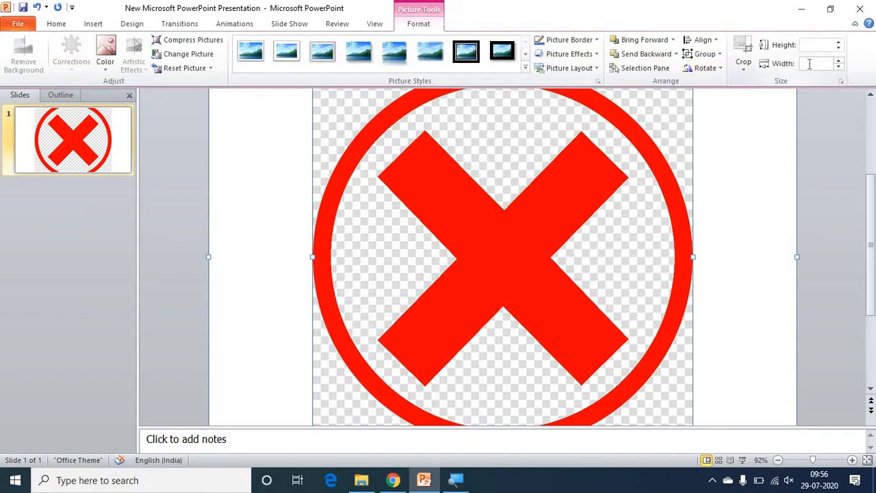
type("10")
key("Return")
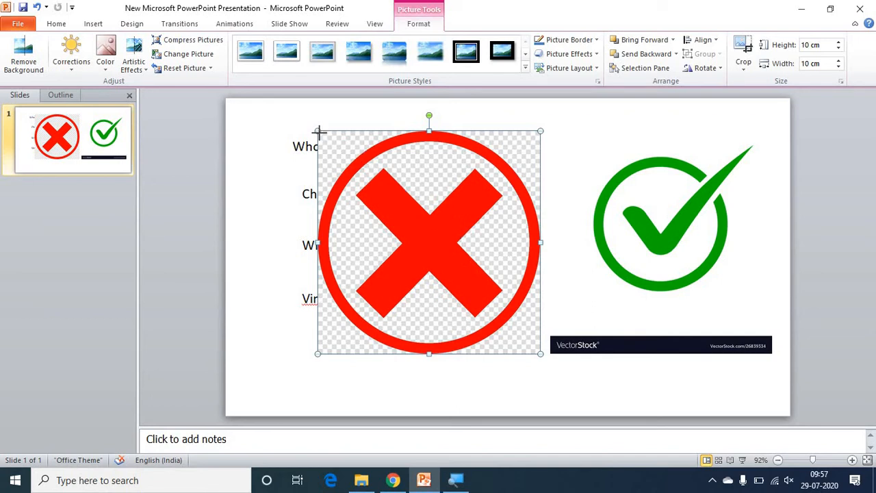
Shrink the red cross picture to about 6.55 cm square and clear its checkered background.
left_click_drag(322, 135, 395, 208)
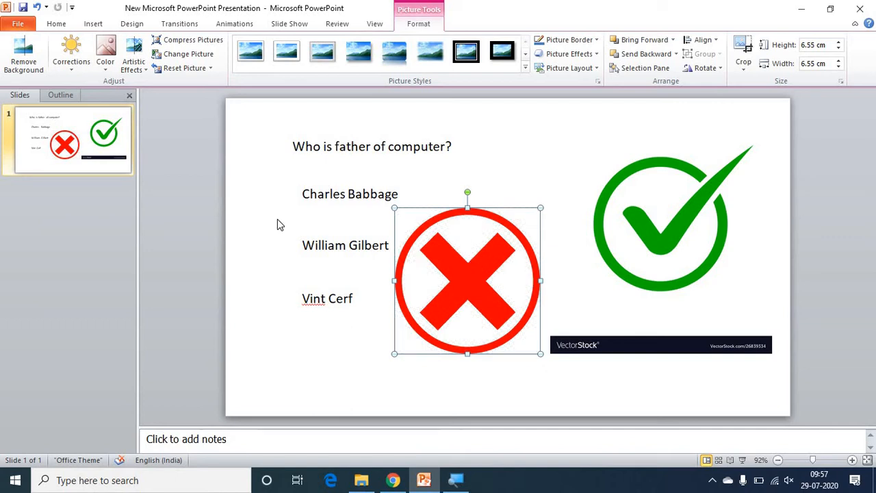
Crop the dark VectorStock strip off the bottom of the green check mark picture, to a height of about 9.59 cm.
left_click(651, 257)
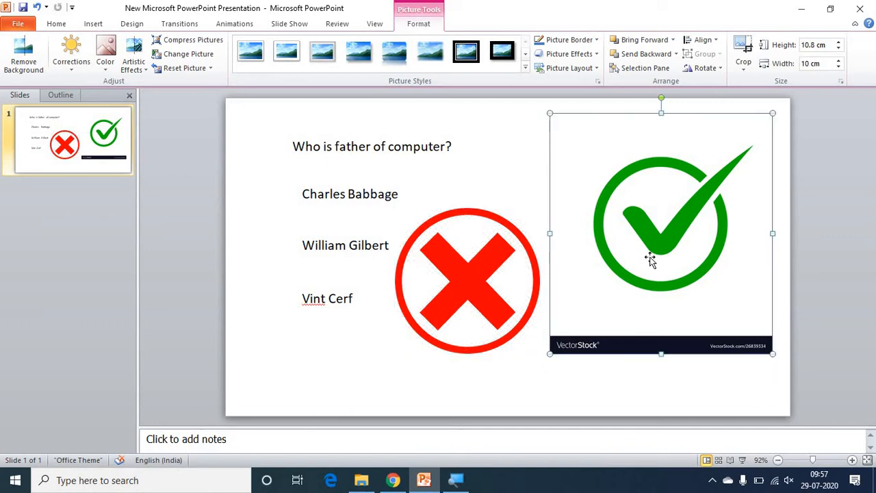
left_click(735, 46)
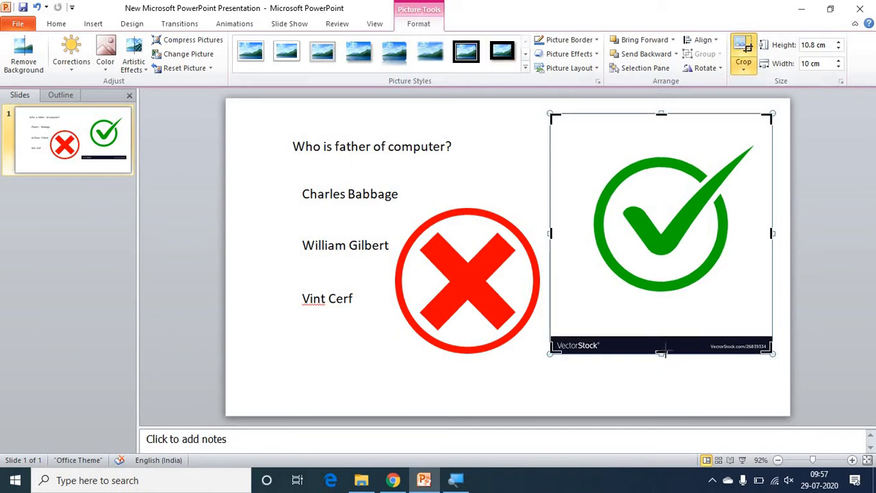
left_click_drag(664, 352, 663, 325)
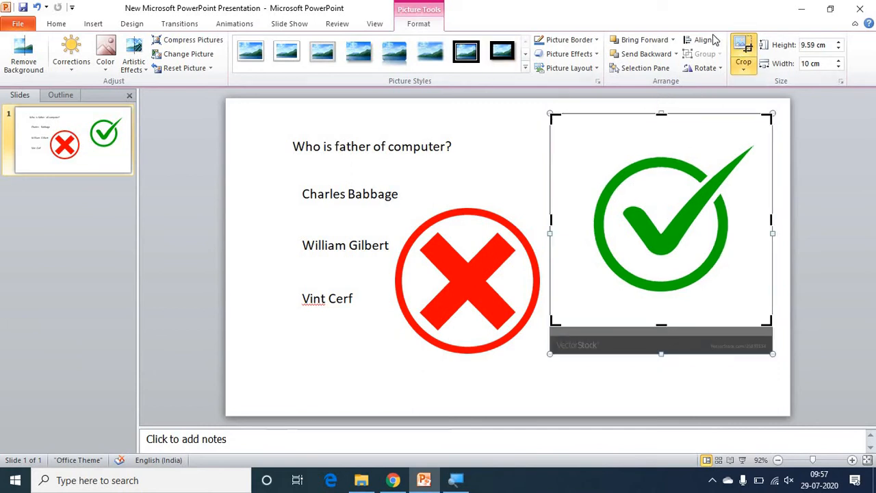
left_click(738, 42)
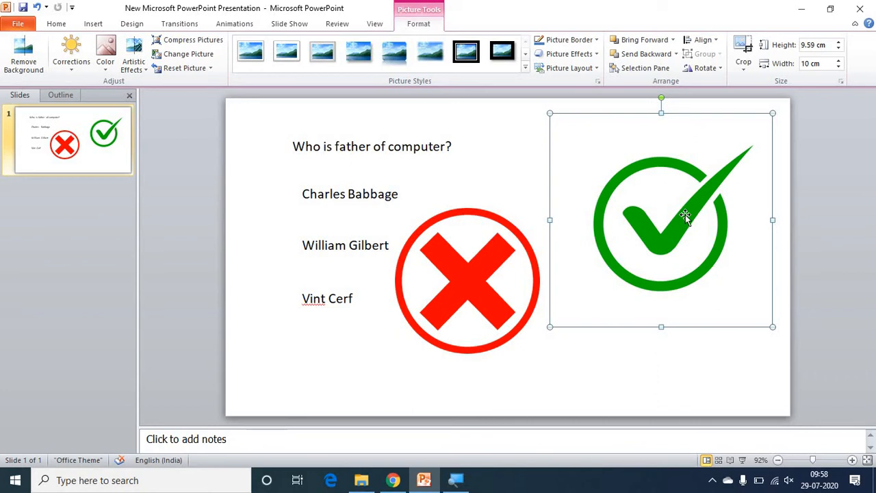
Make the check mark picture's white background transparent and place it beside the answers, with the red cross to its right.
left_click_drag(680, 250, 415, 239)
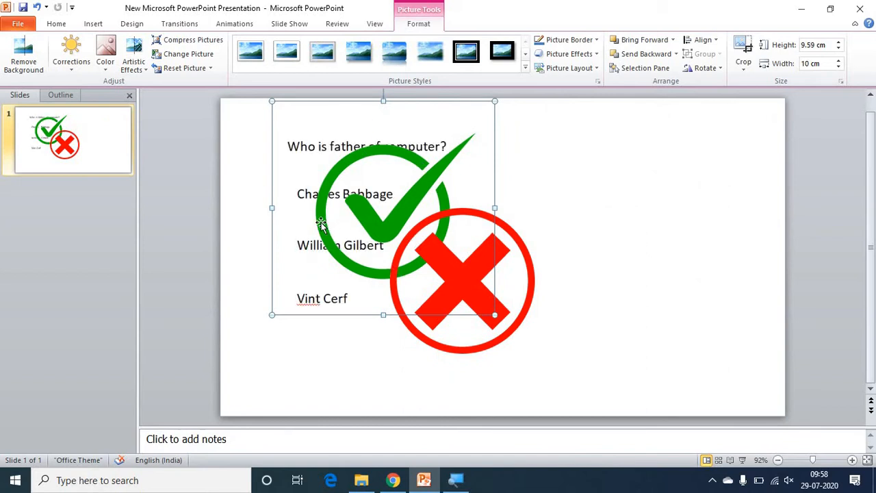
left_click_drag(347, 234, 462, 281)
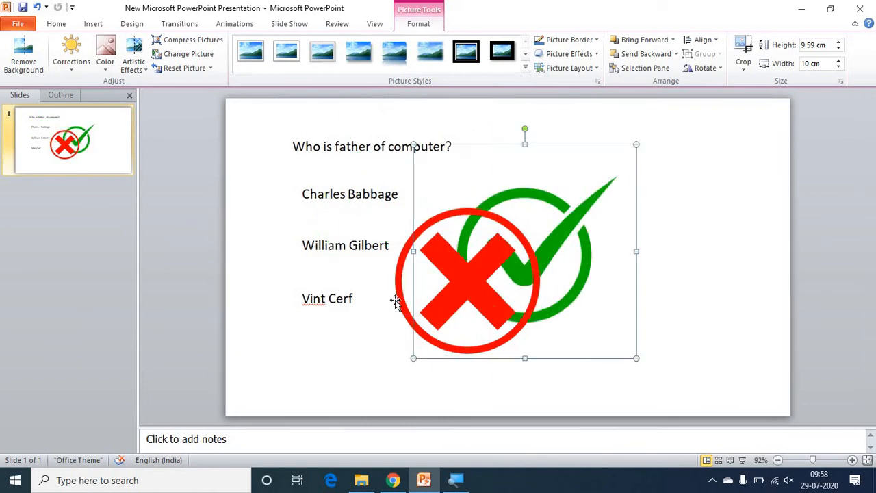
left_click_drag(420, 312, 631, 253)
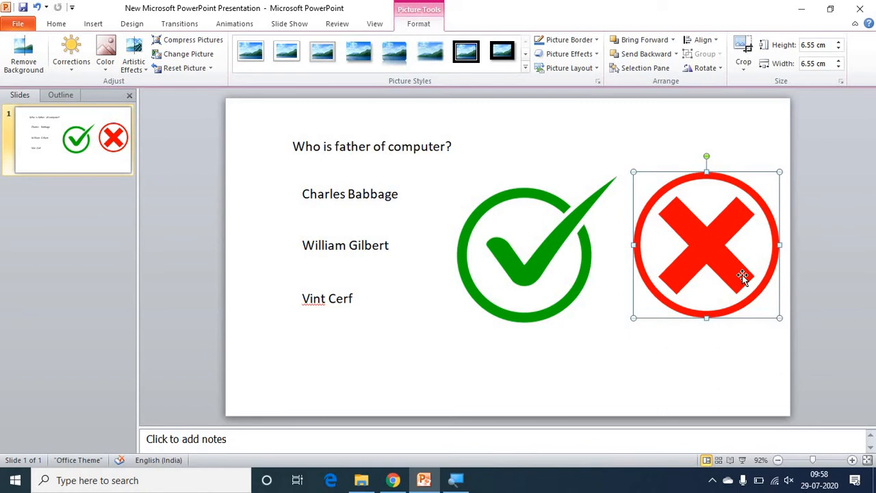
Duplicate the red cross picture and place the copy below the check mark and the first cross.
key("ctrl+v")
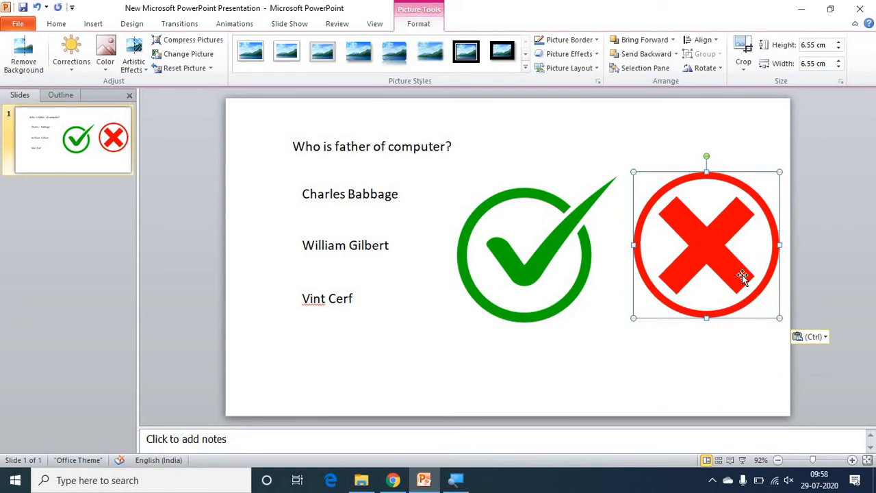
left_click_drag(708, 275, 608, 400)
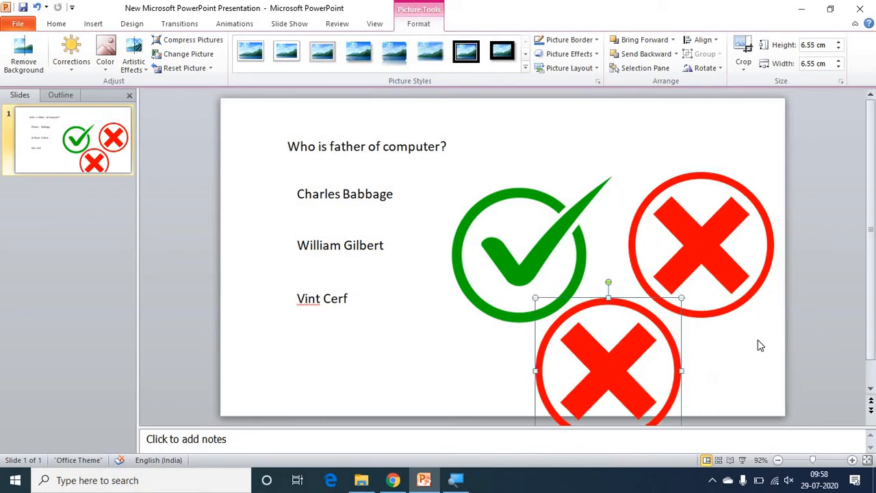
Apply the Fade animation to all three pictures and display the Animation Pane.
left_click(758, 346)
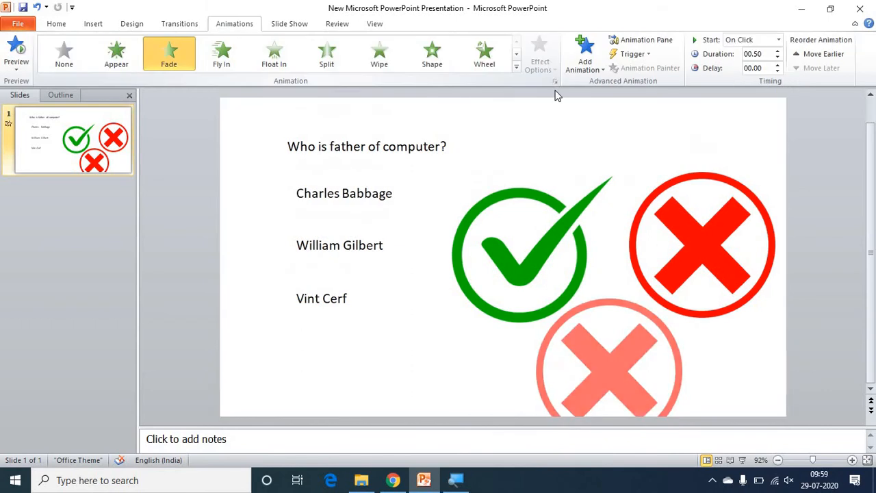
left_click(649, 39)
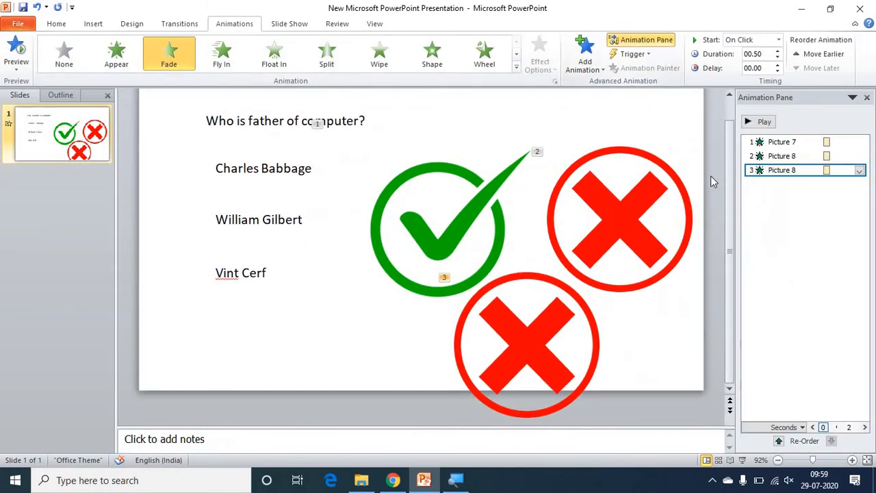
left_click(782, 182)
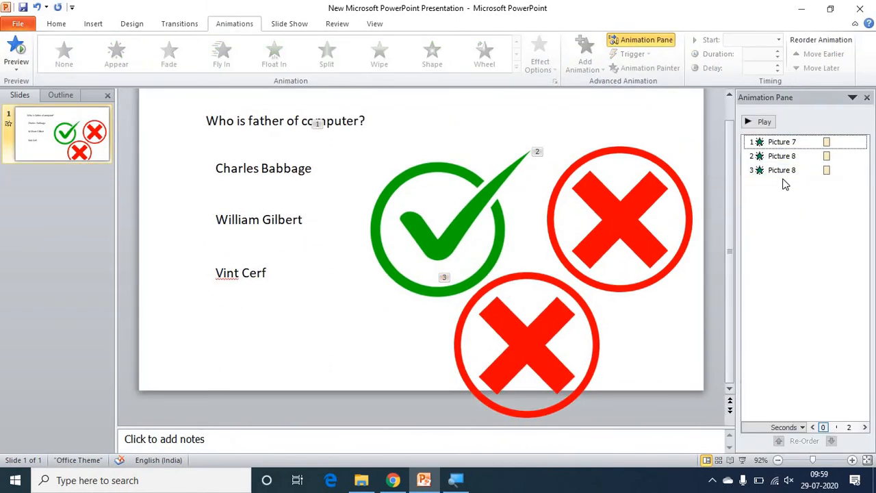
Set a trigger so the Fade effect of Picture 7 starts on click of "TextBox 4: Charles Babbage".
left_click(777, 143)
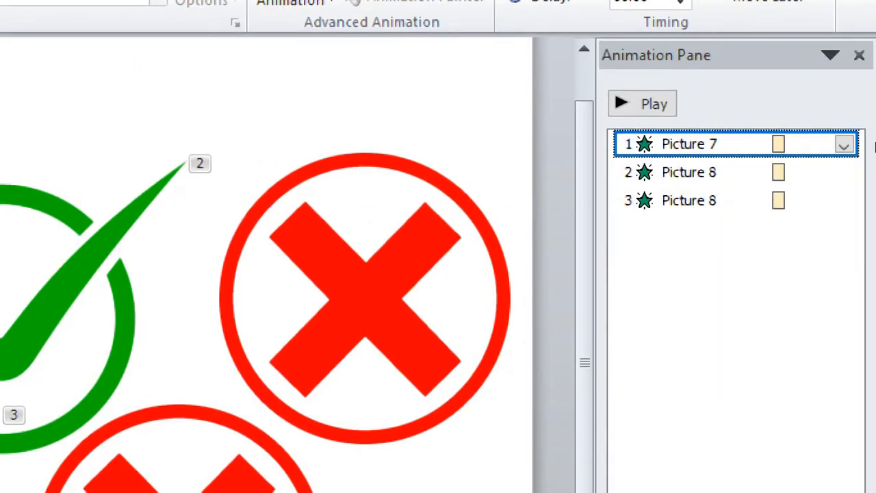
left_click(851, 144)
key("Down")
key("Down")
key("Down")
key("Down")
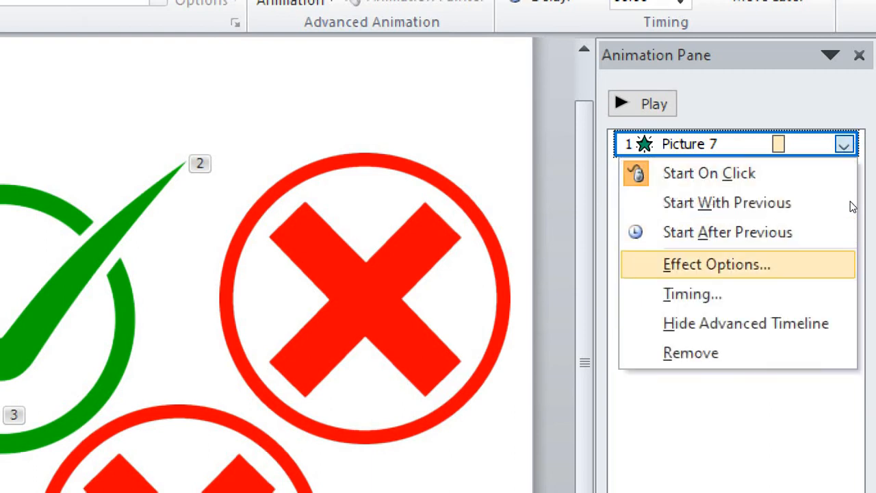
key("Return")
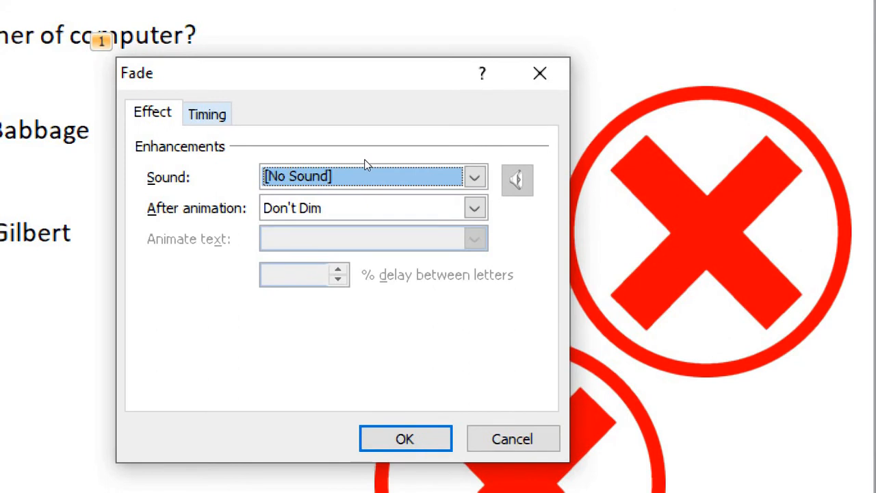
key("ctrl+Tab")
key("alt+t")
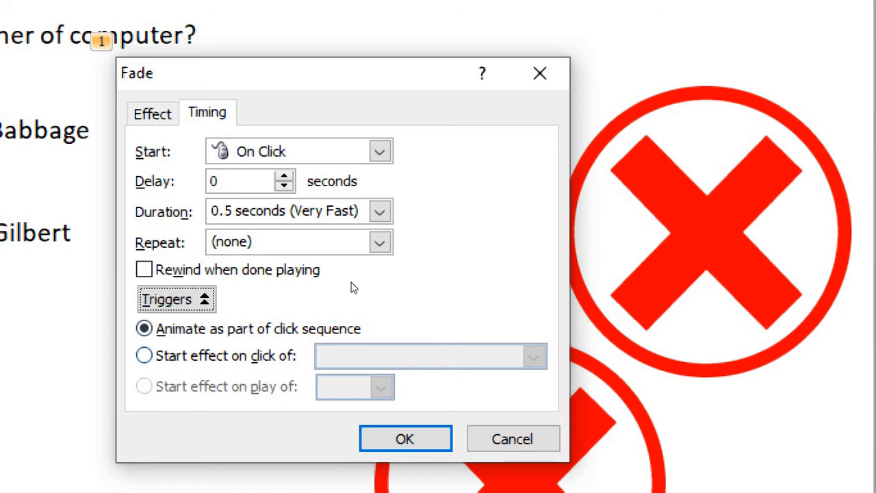
key("alt+c")
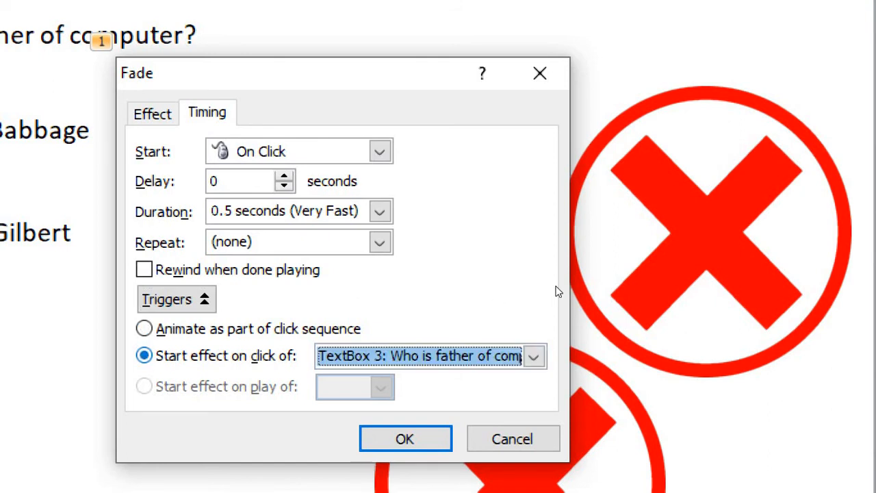
left_click(533, 356)
key("Down")
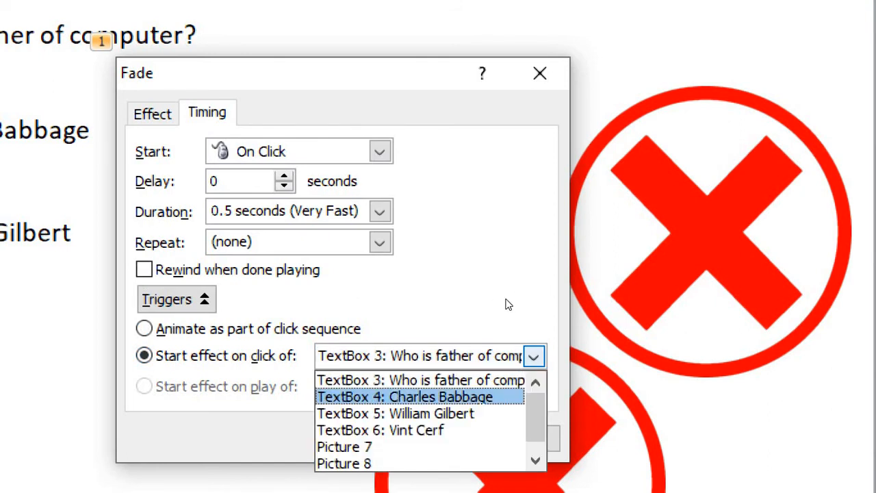
key("Return")
key("Tab")
key("Return")
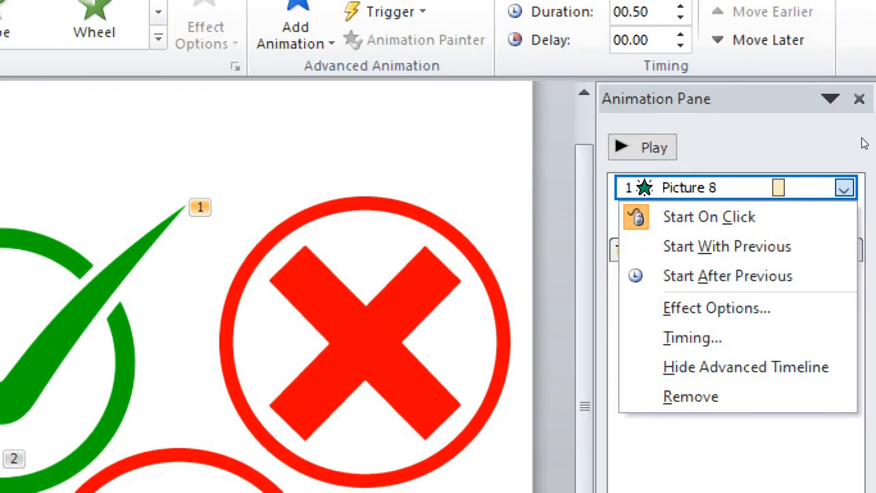
Set a trigger so the first cross's Fade effect, Picture 8, starts on click of "TextBox 5: William Gilbert".
left_click(716, 308)
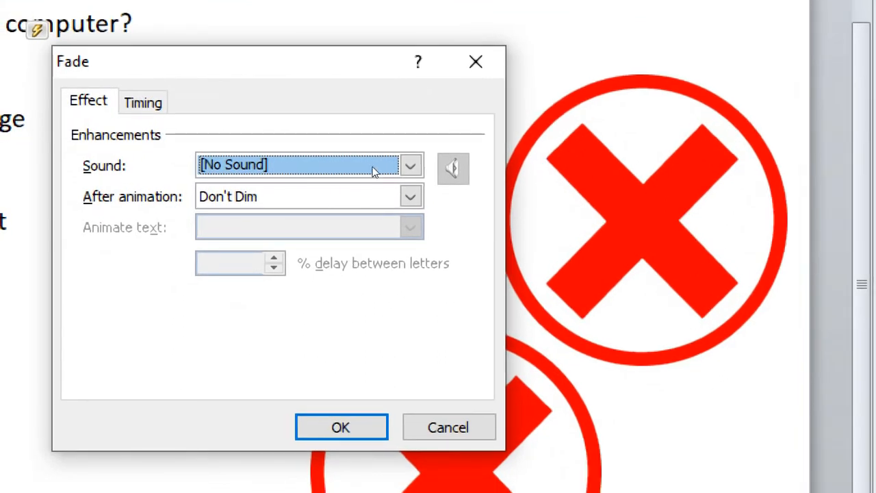
key("ctrl+Tab")
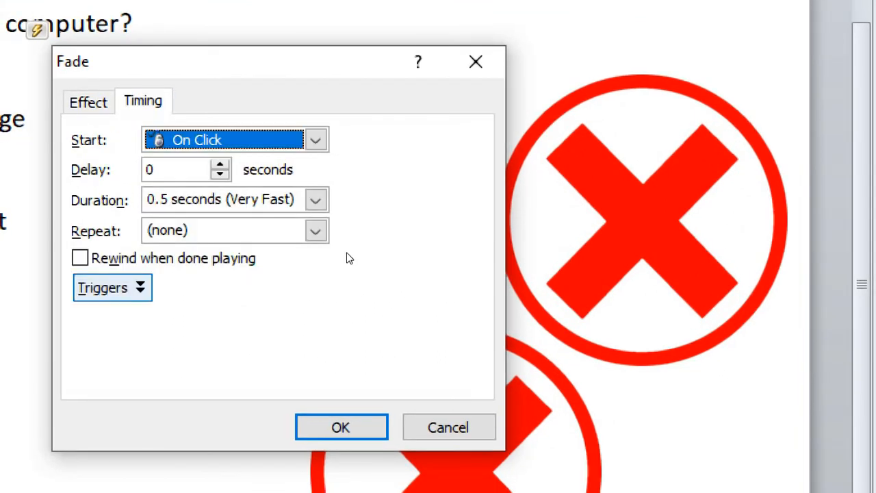
left_click(112, 288)
left_click(140, 344)
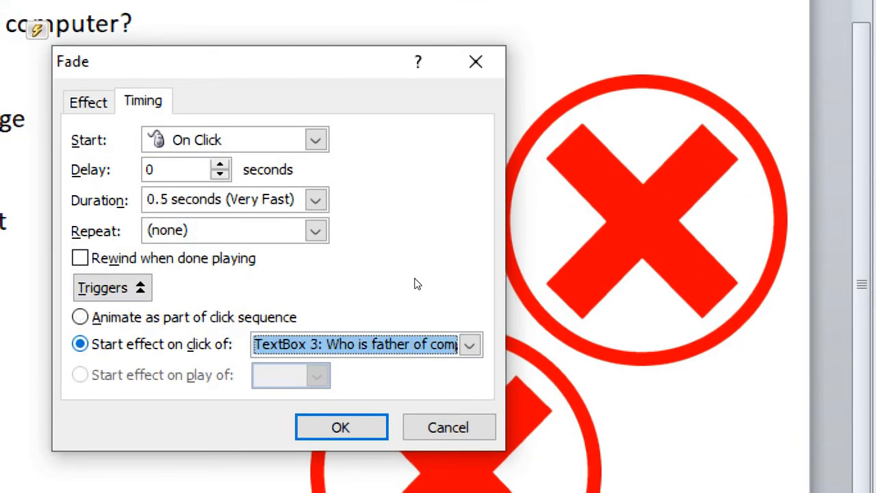
left_click(470, 344)
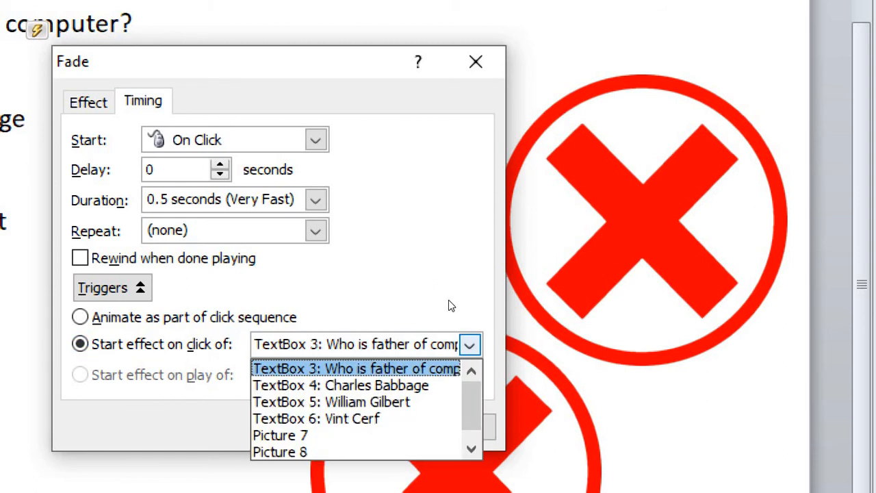
key("Down")
key("Down")
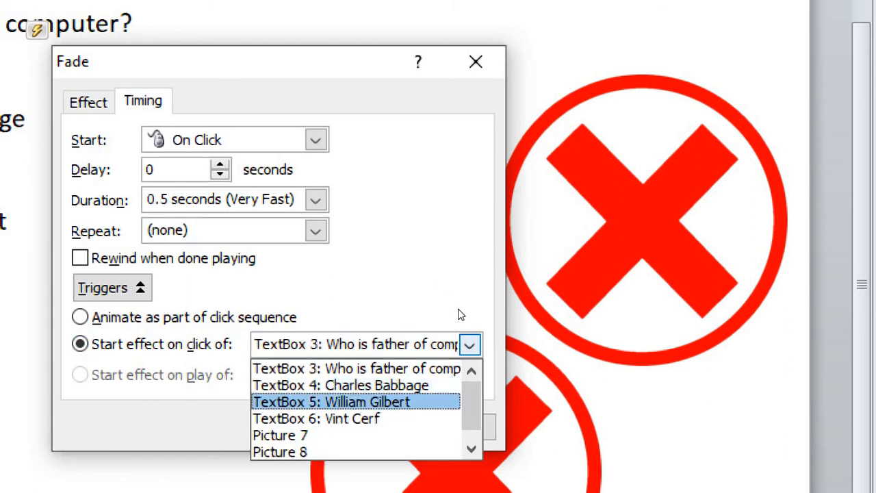
key("Return")
key("Tab")
key("Return")
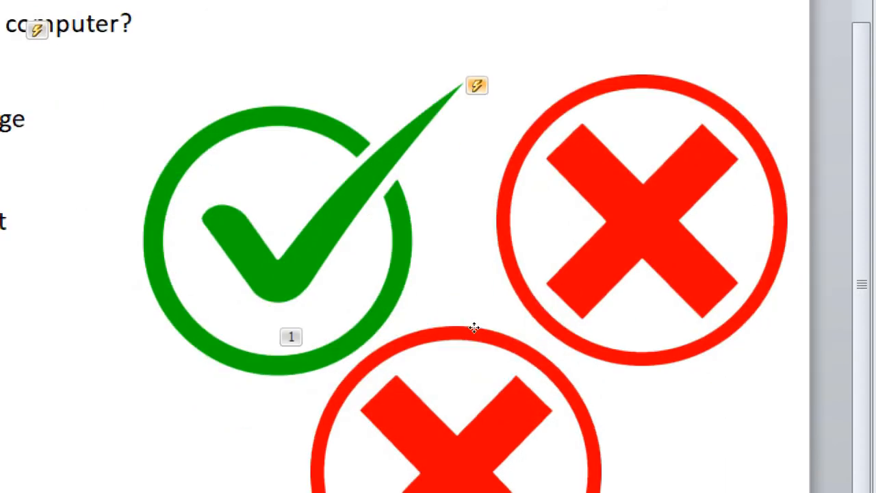
Set a trigger so the duplicated cross's Fade effect starts on click of "TextBox 6: Vint Cerf".
left_click(474, 330)
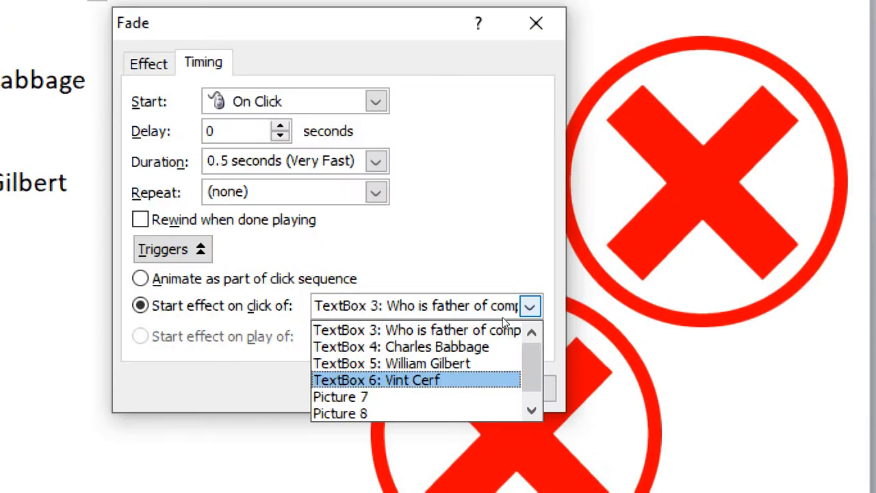
left_click(502, 317)
key("Return")
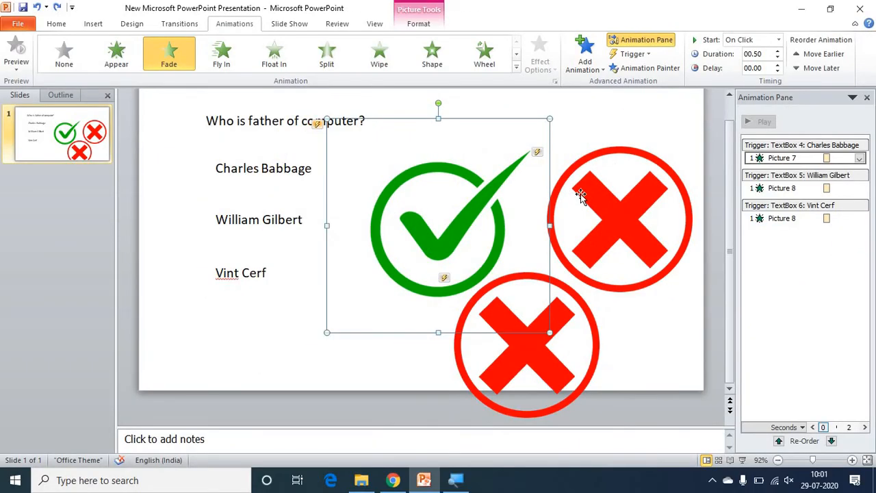
Select the check mark and both crosses and move them up together so they fit within the slide.
left_click(580, 195, "shift")
left_click(583, 352, "shift")
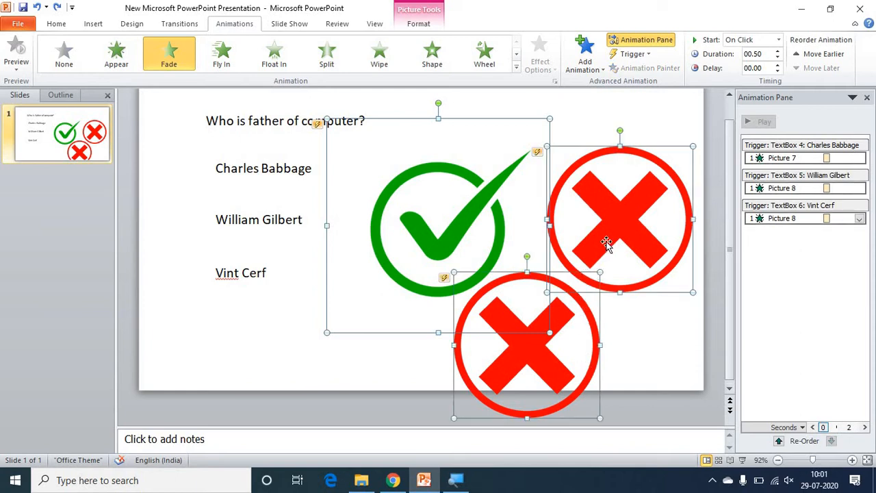
left_click_drag(607, 244, 608, 204)
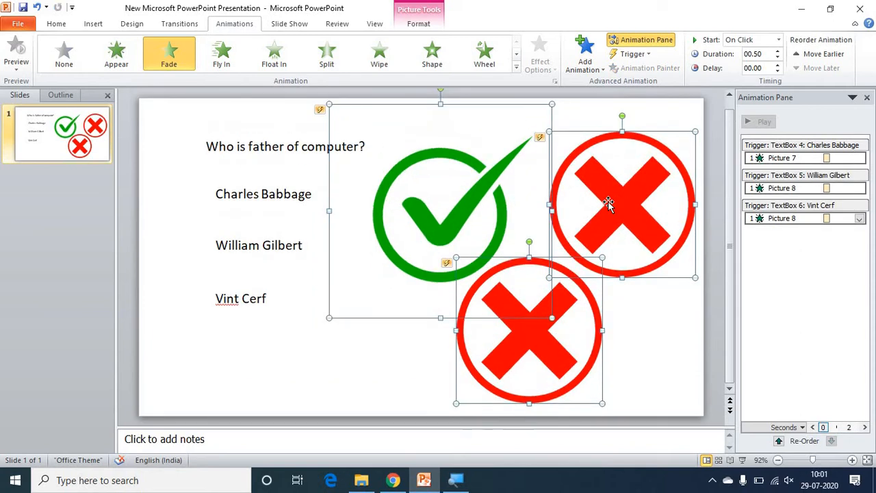
Run the slide show, test the triggers of Charles Babbage, William Gilbert and Vint Cerf, and return to editing.
left_click(743, 460)
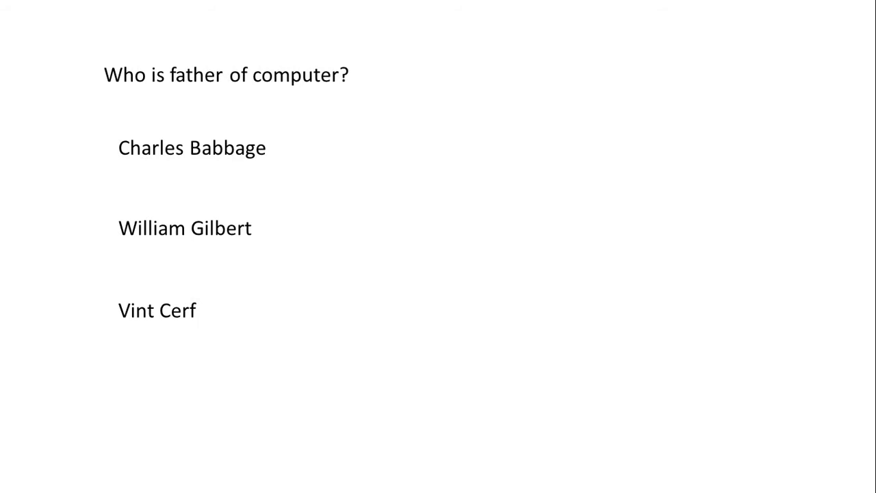
left_click(397, 421)
left_click(180, 151)
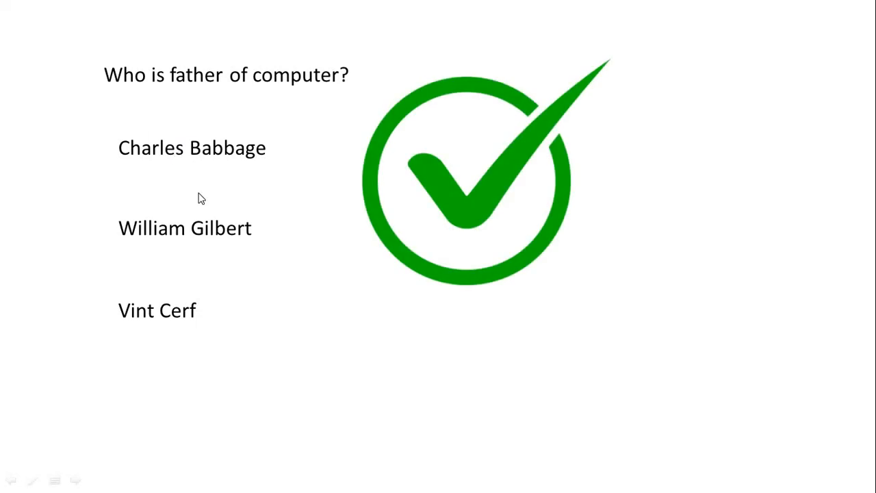
left_click(216, 233)
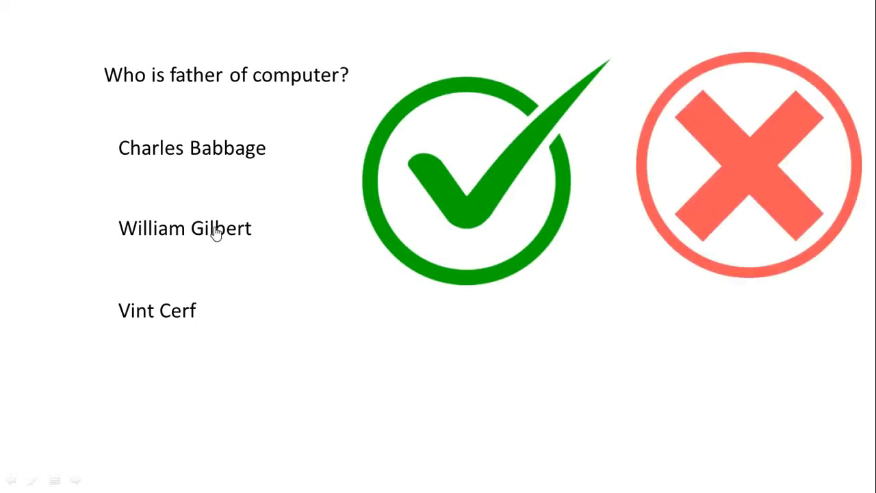
left_click(187, 316)
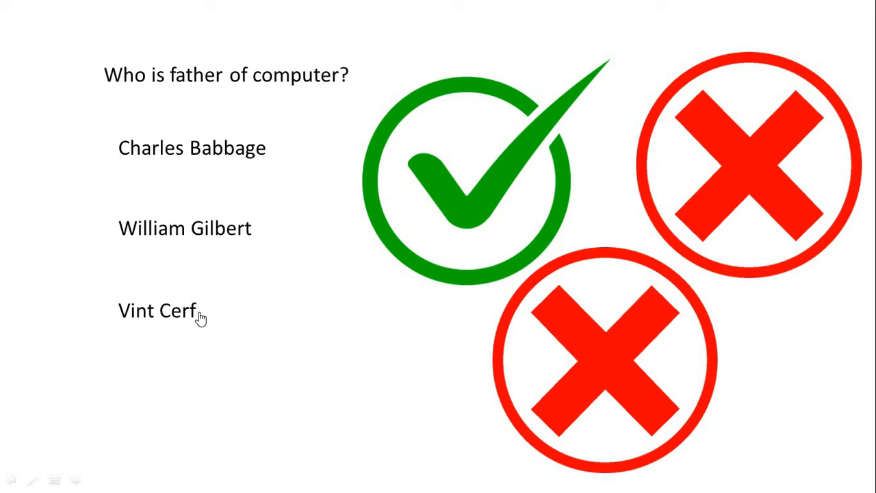
key("Escape")
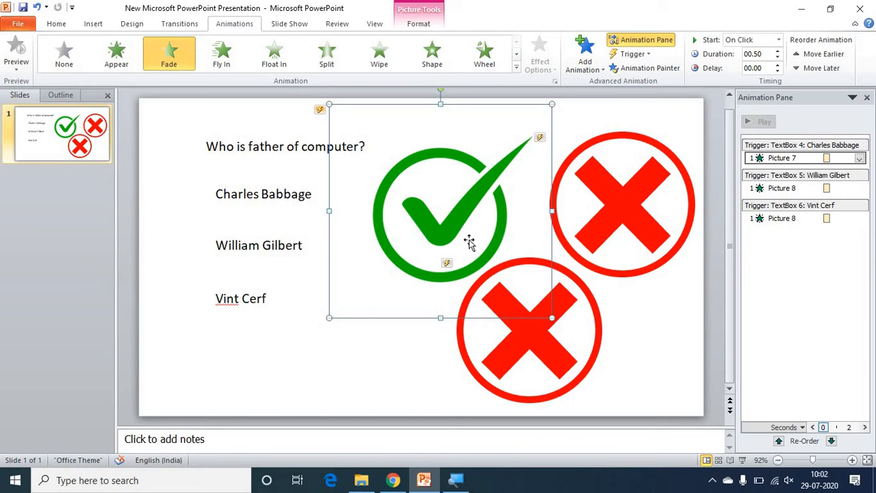
Add a Fade exit animation to the check mark and place it after its entrance effect under the Charles Babbage trigger.
left_click(585, 56)
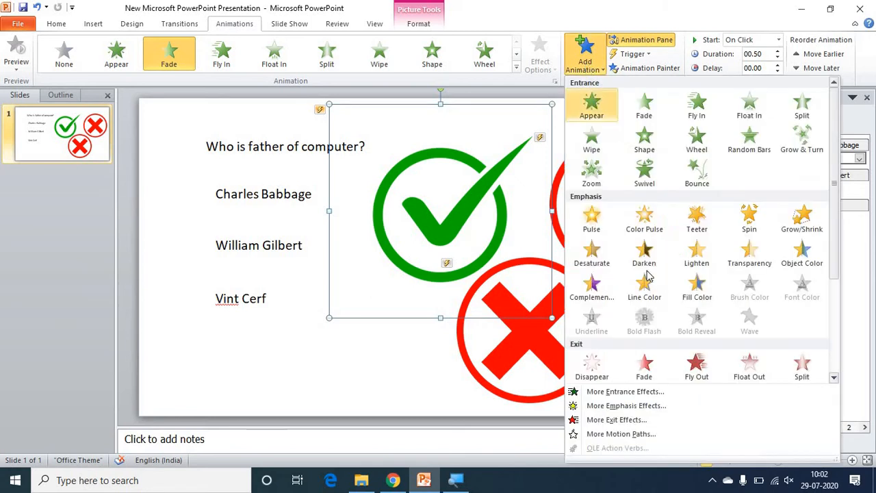
left_click(654, 364)
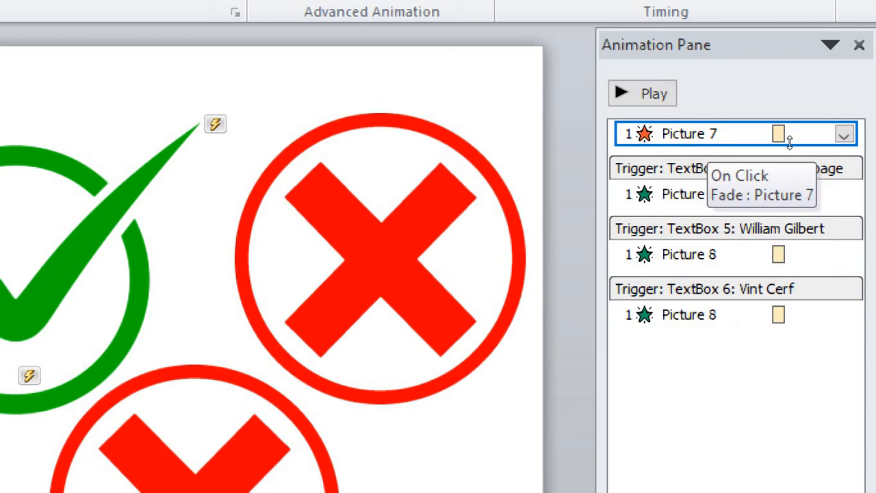
left_click_drag(790, 142, 804, 191)
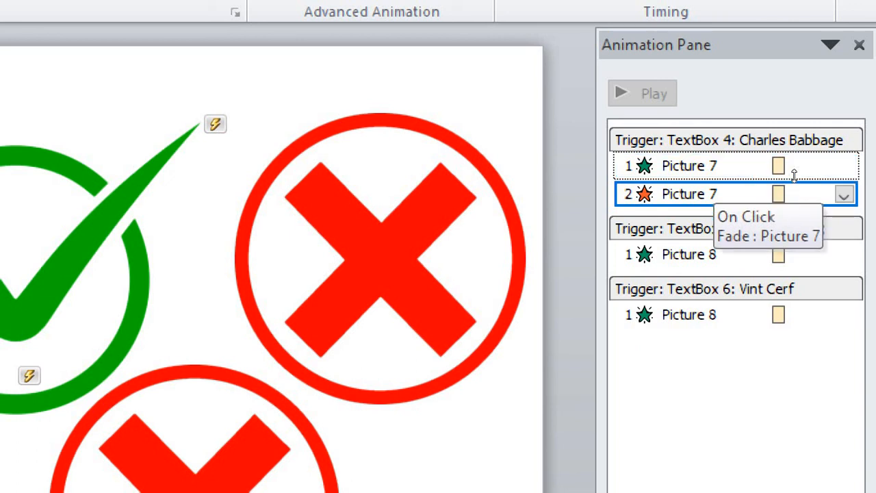
Run the slide show from the current slide and test the check mark's entrance and exit with the Charles Babbage answer.
key("shift+F5")
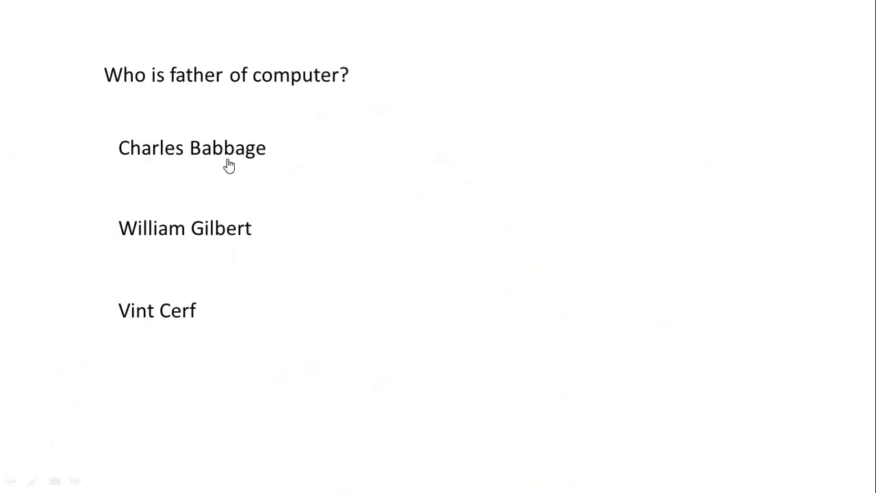
left_click(228, 165)
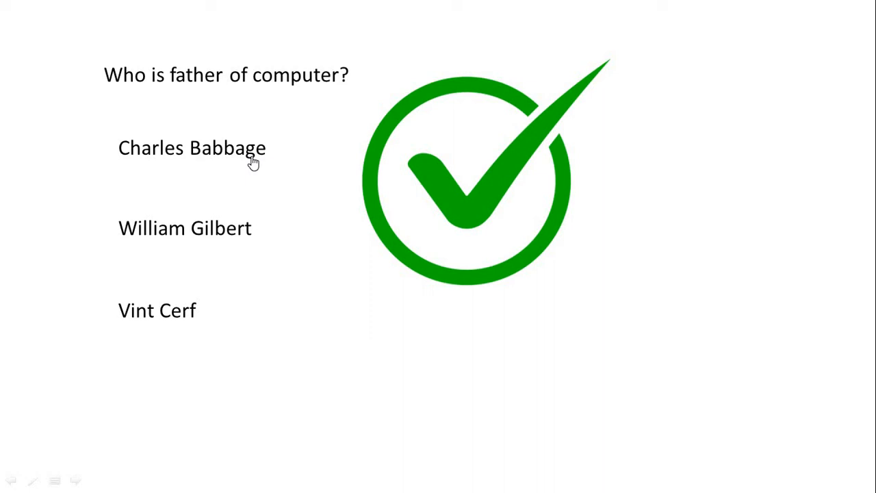
left_click(253, 159)
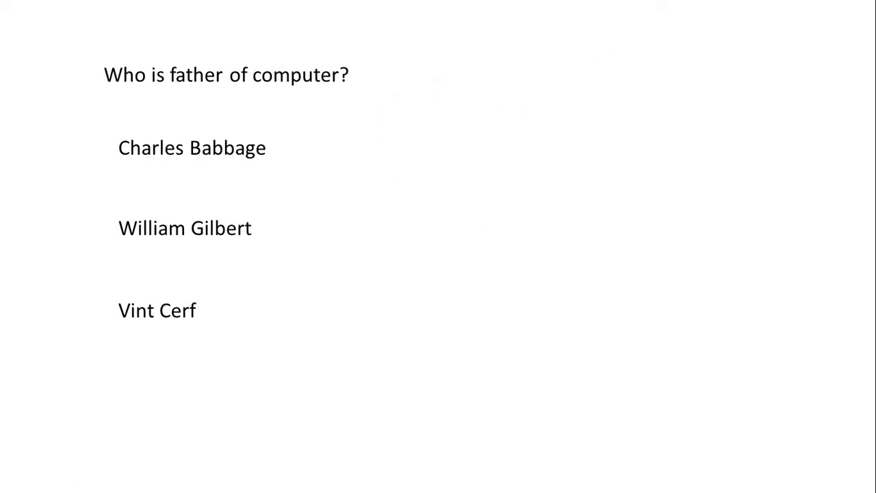